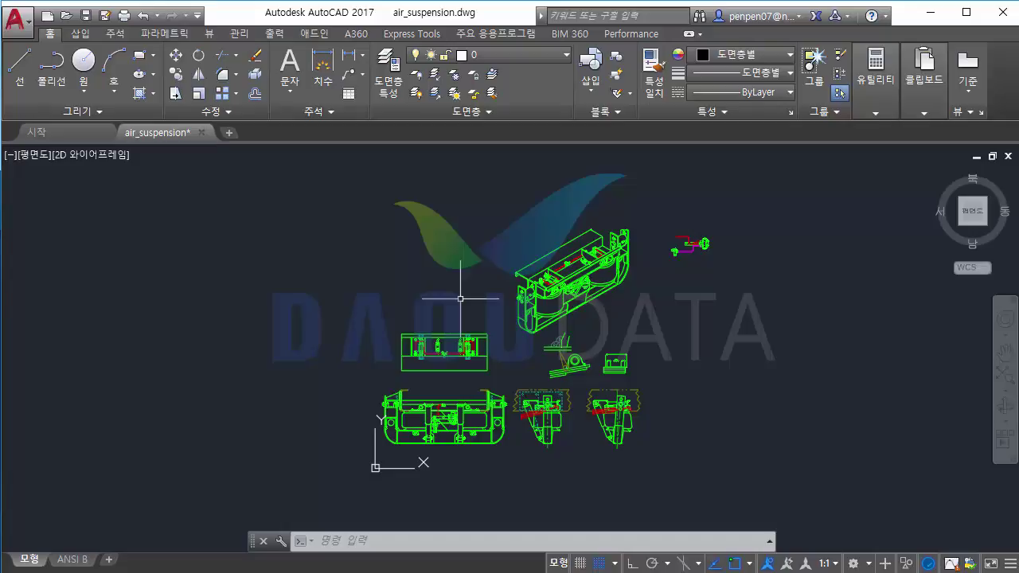
Pre-select drawing blocks and try Erase and Move on them, cancelling each
left_click(489, 264)
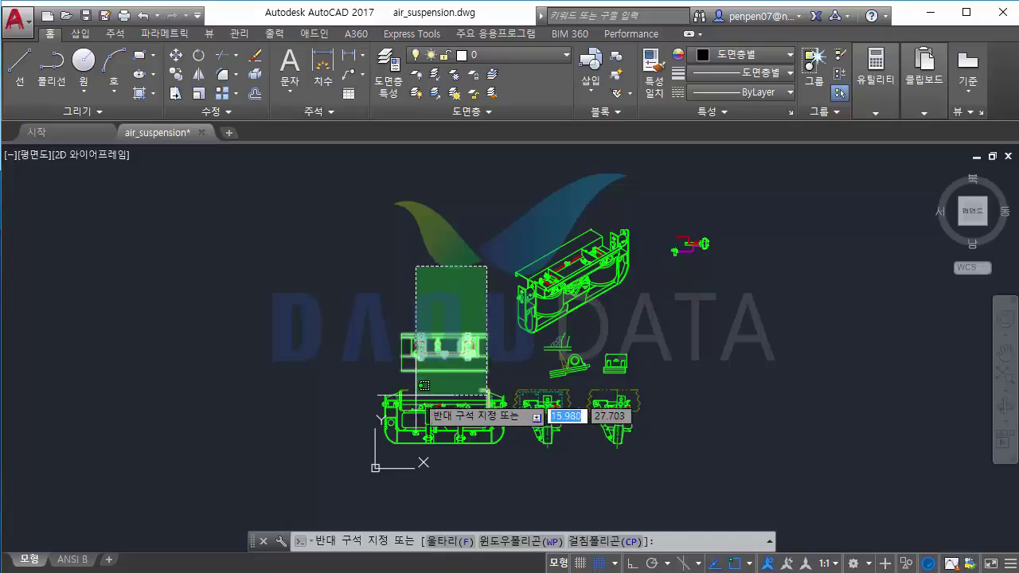
left_click(382, 374)
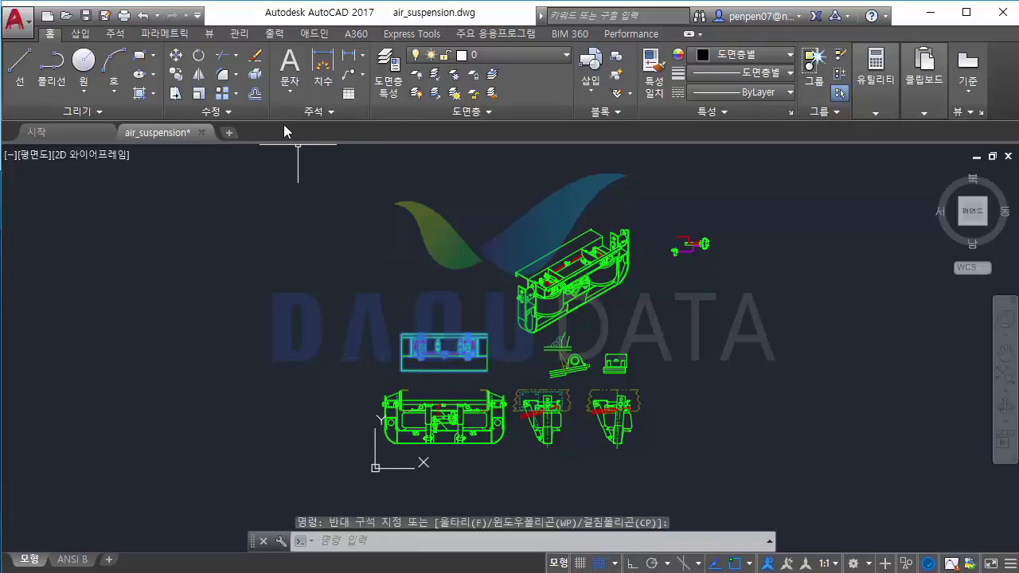
left_click(257, 55)
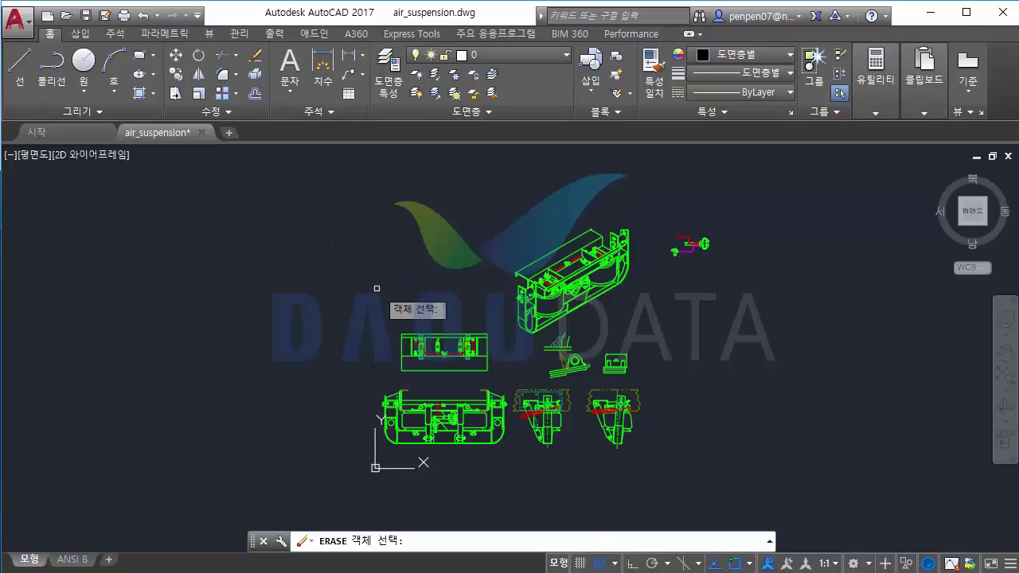
key("Escape")
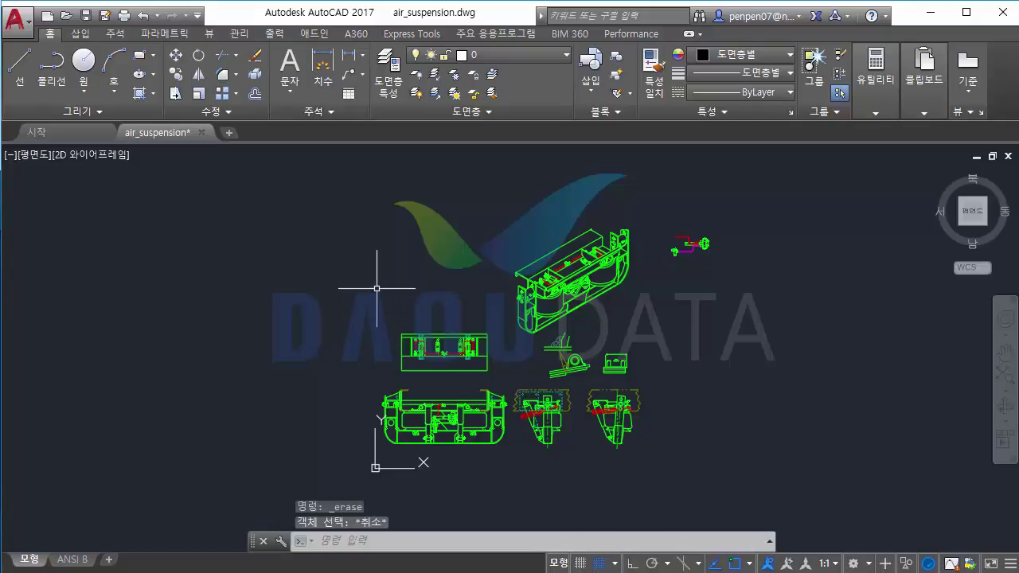
left_click(677, 297)
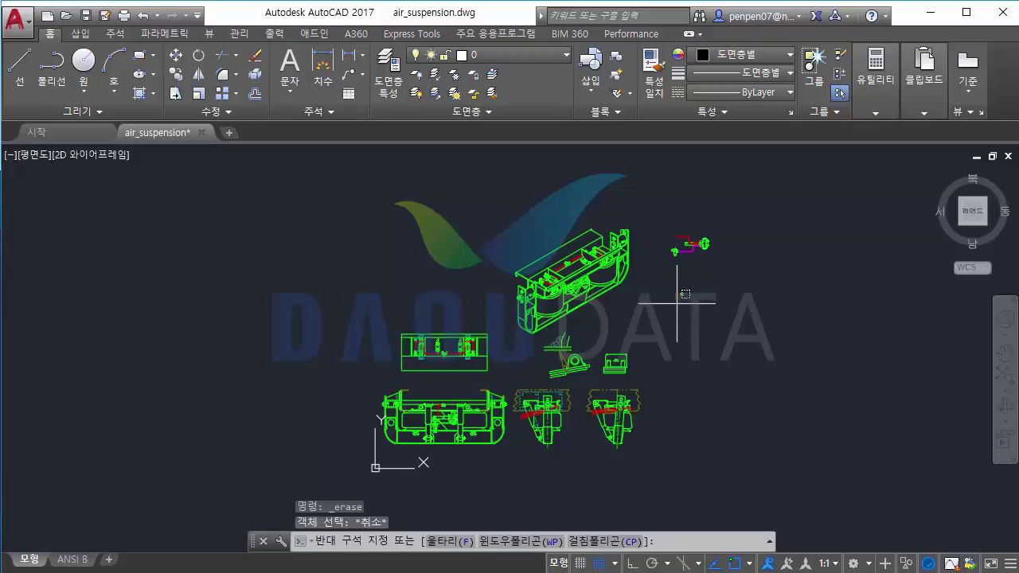
left_click(176, 55)
key("Escape")
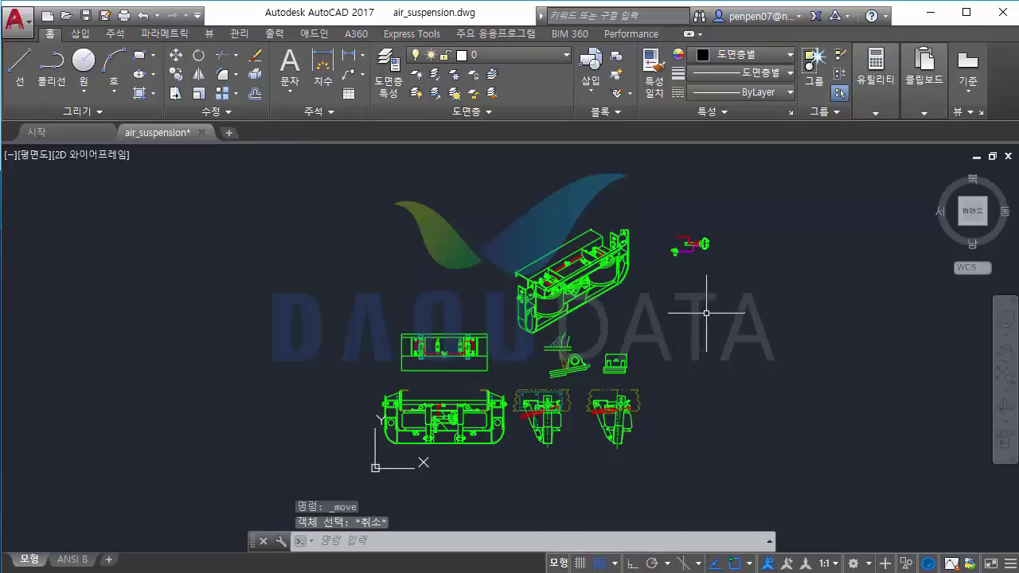
Try Rotate and Copy on pre-selected drawings, cancelling each command
left_click(707, 297)
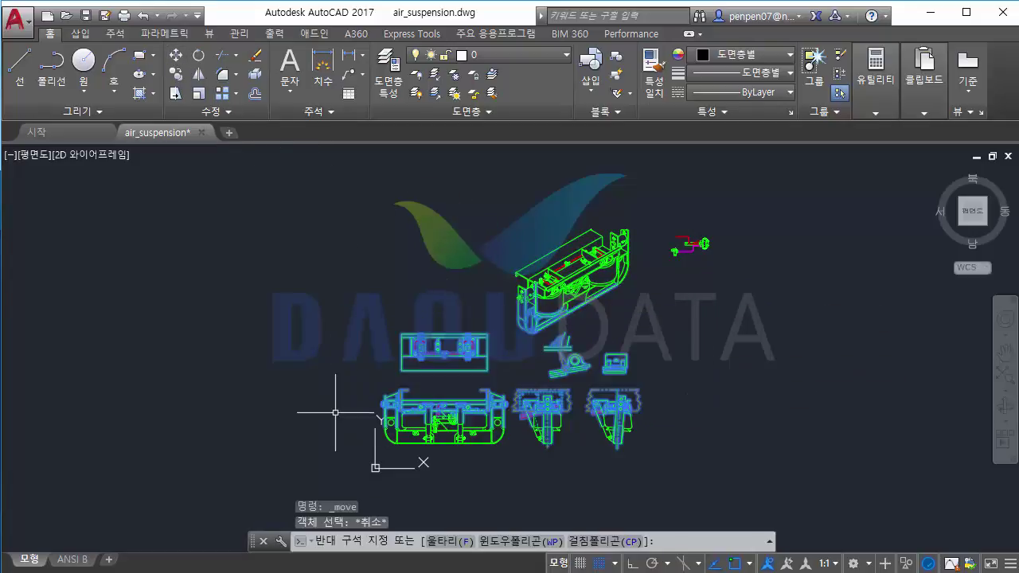
left_click(198, 55)
left_click(452, 281)
key("Escape")
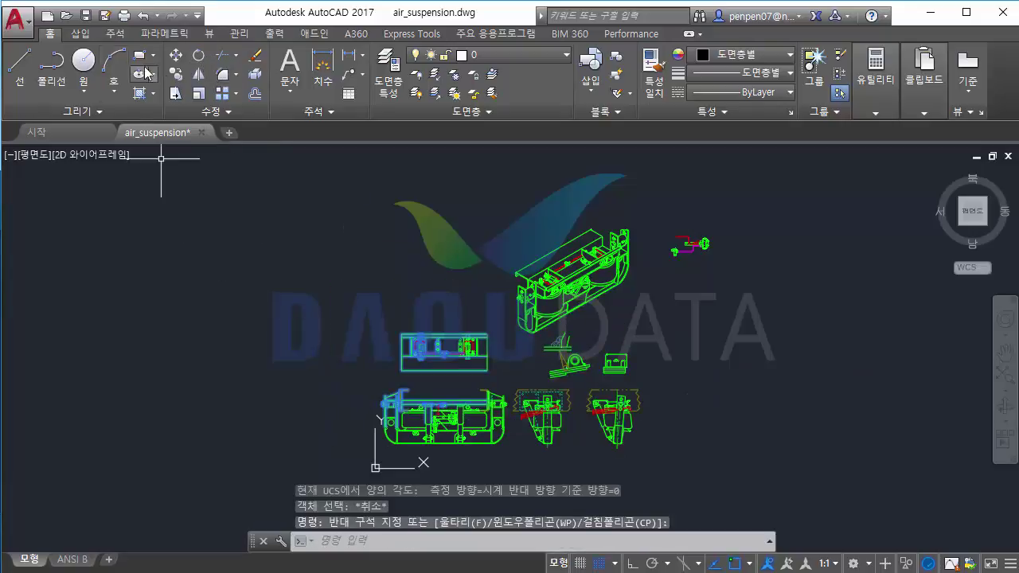
left_click(176, 73)
key("Escape")
Try the typed Erase (E) and Copy (CO) commands, cancelling each
left_click(425, 302)
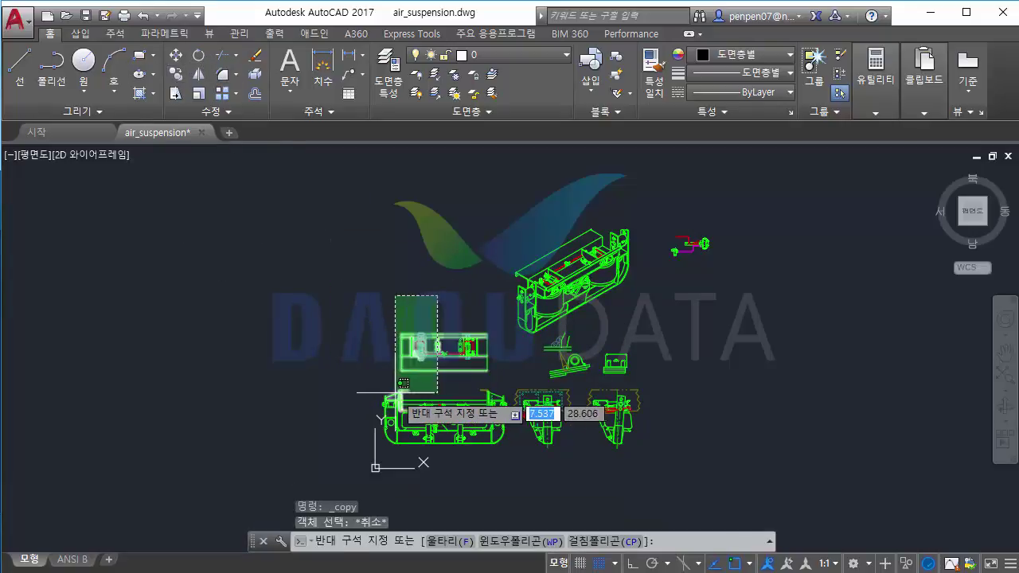
key("Escape")
type("e")
key("Return")
key("Escape")
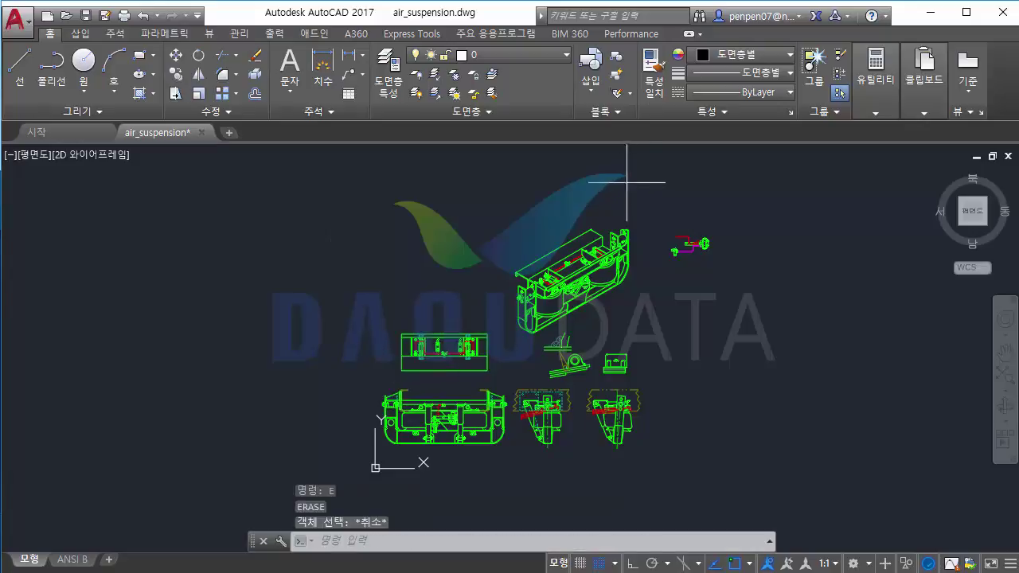
type("co")
key("Return")
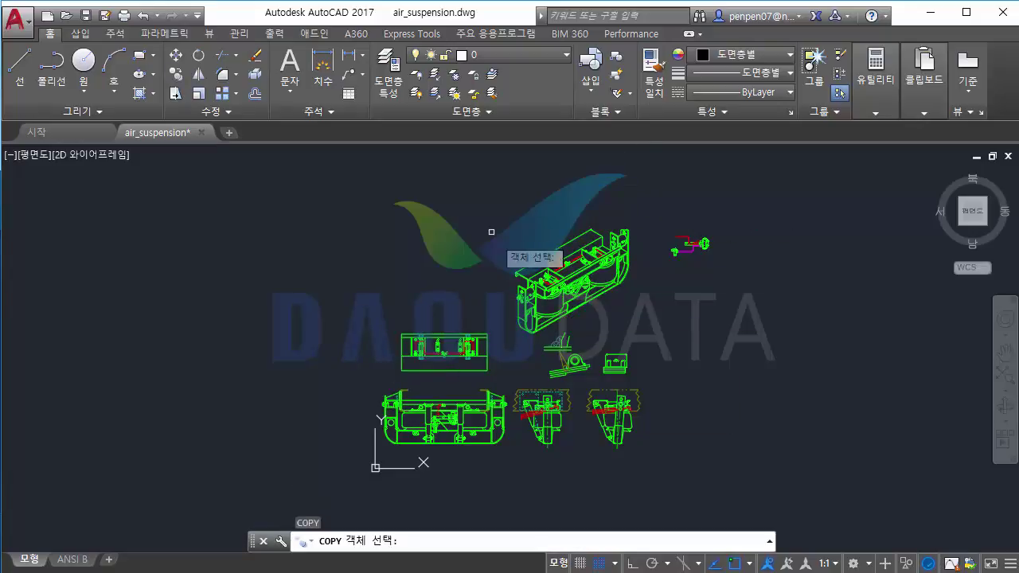
key("Escape")
Try the typed Move (M) command after a window selection, then cancel
left_click(478, 238)
key("Escape")
type("m")
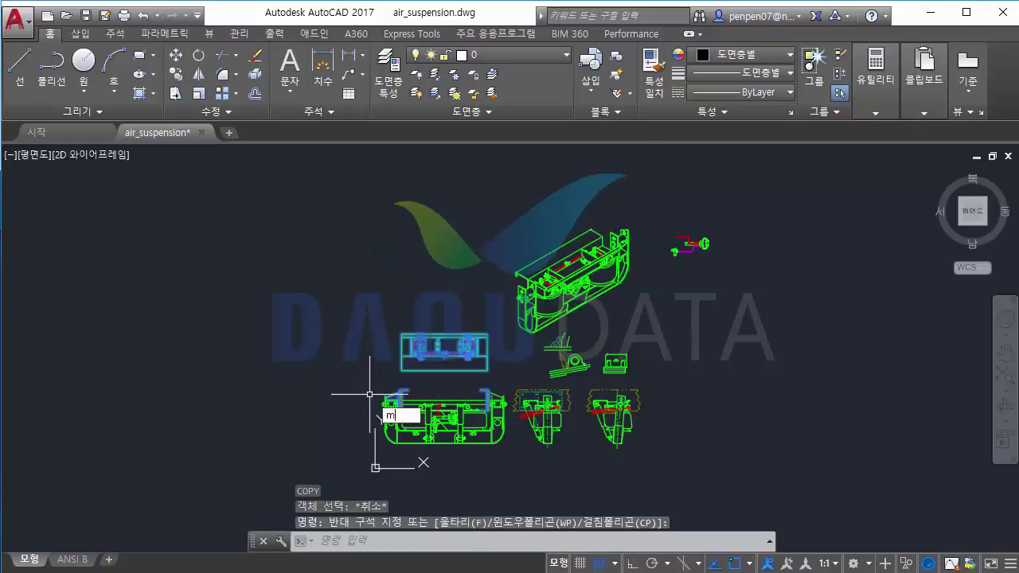
key("Return")
key("Escape")
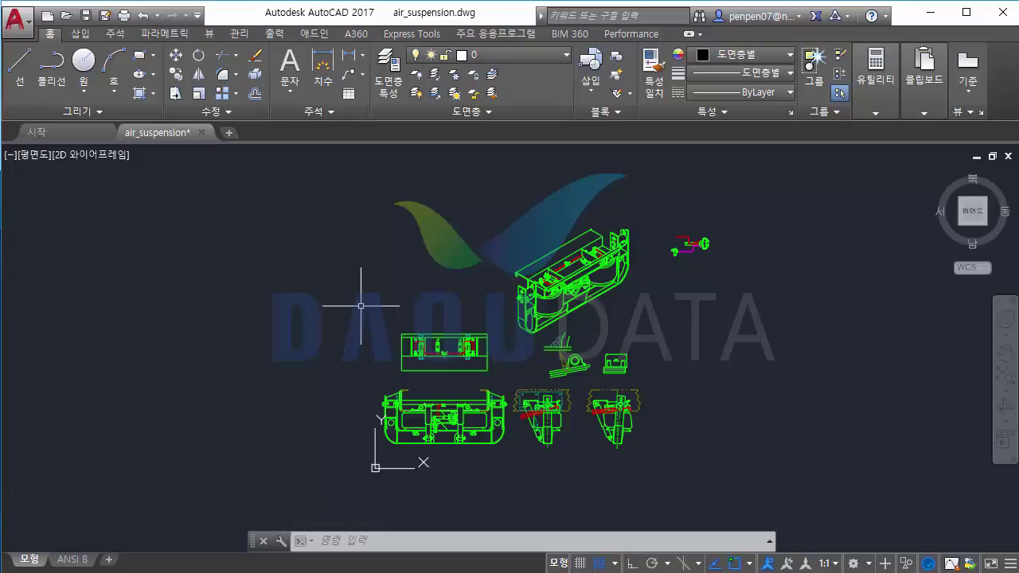
Start setting PICKFIRST to 1 but cancel at the value prompt
type("PIC")
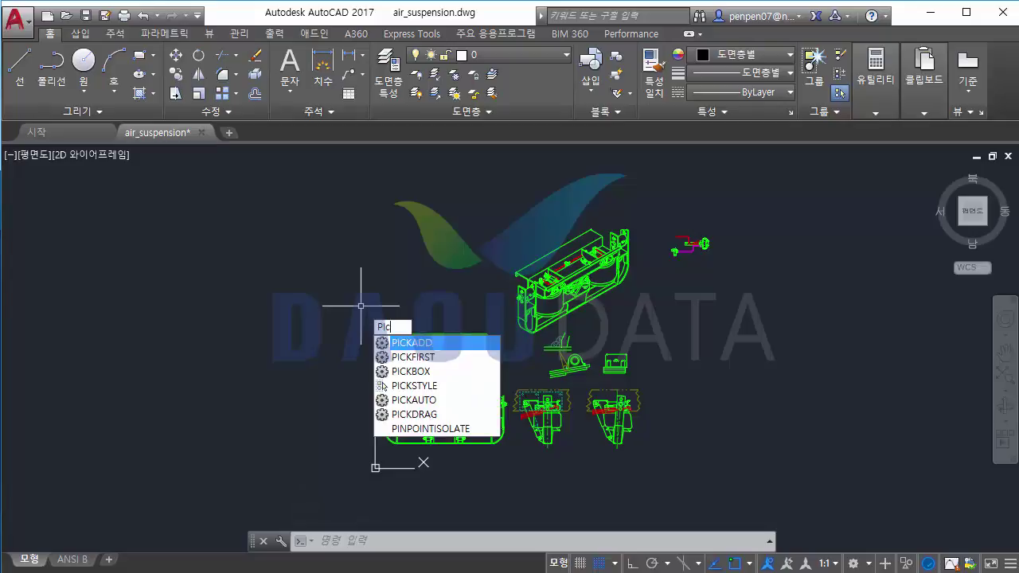
type("KFIRST")
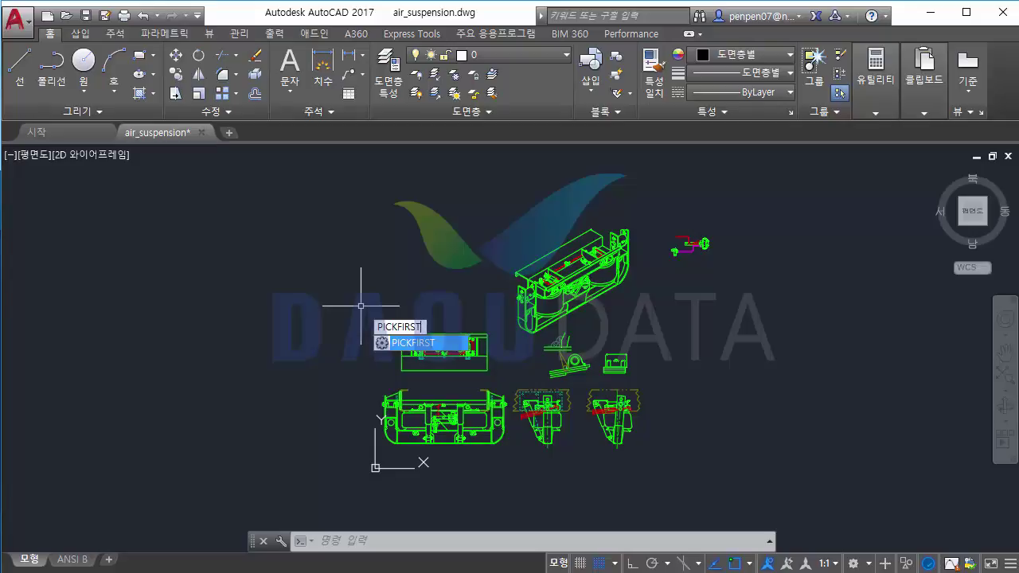
key("Return")
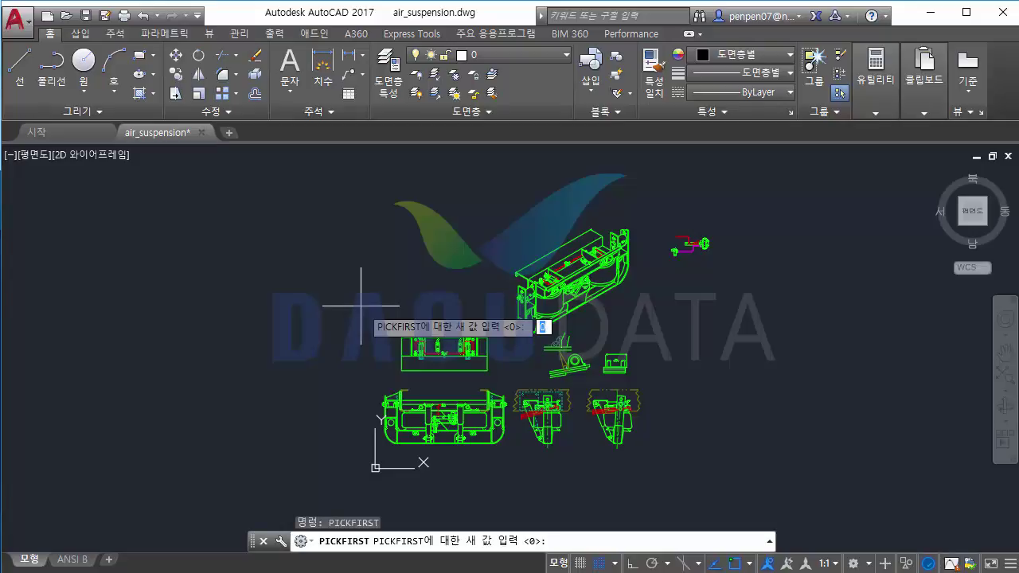
type("1")
key("Escape")
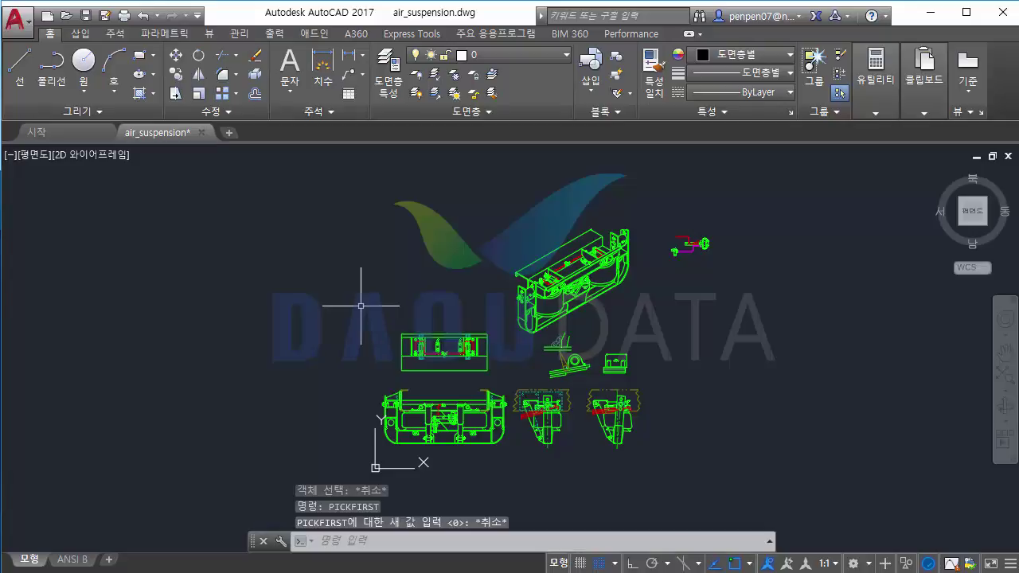
Erase the isometric assembly with a selection window, then undo the erase
left_click(732, 180)
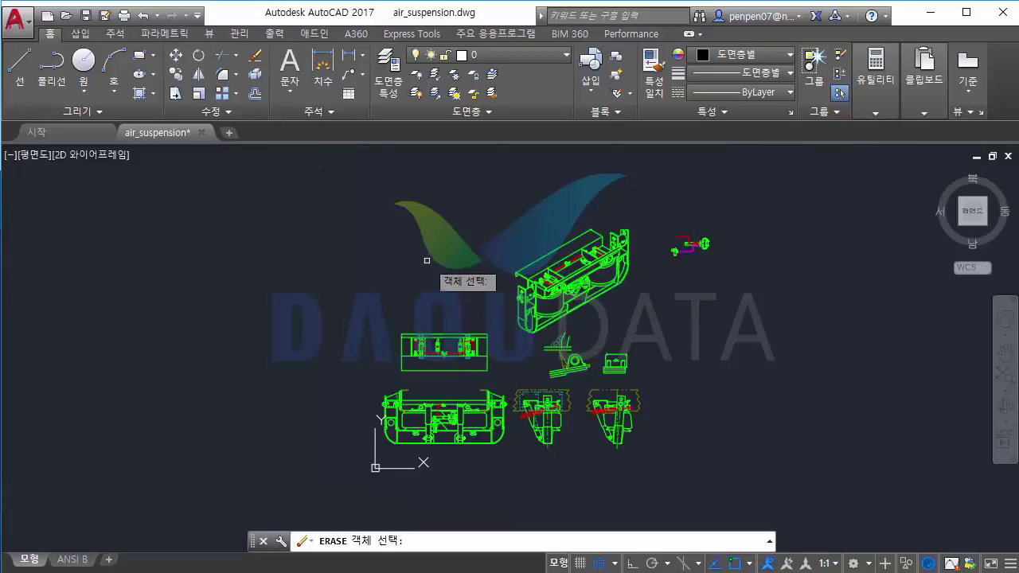
key("Escape")
key("Escape")
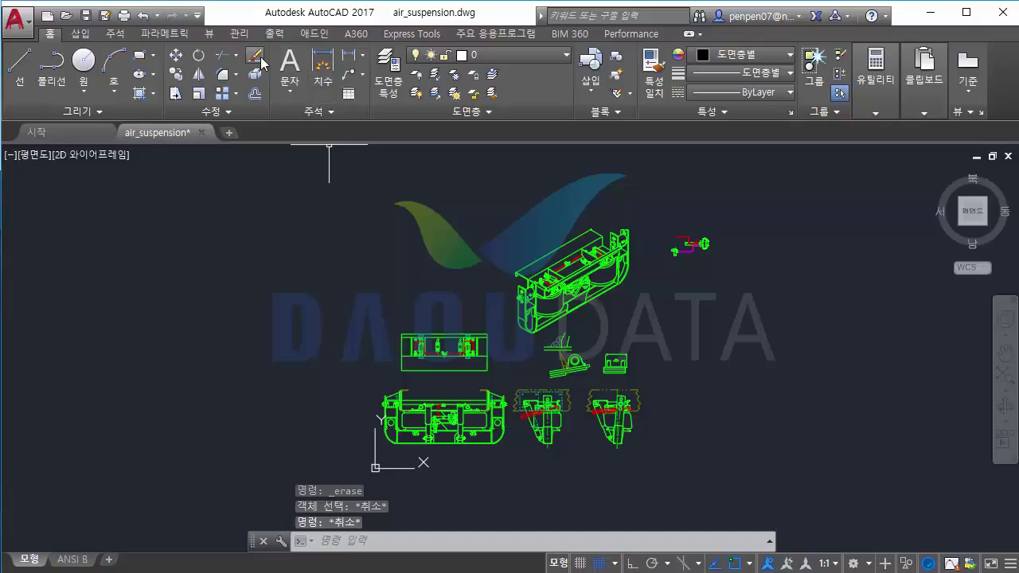
left_click(259, 61)
left_click(452, 186)
left_click(775, 365)
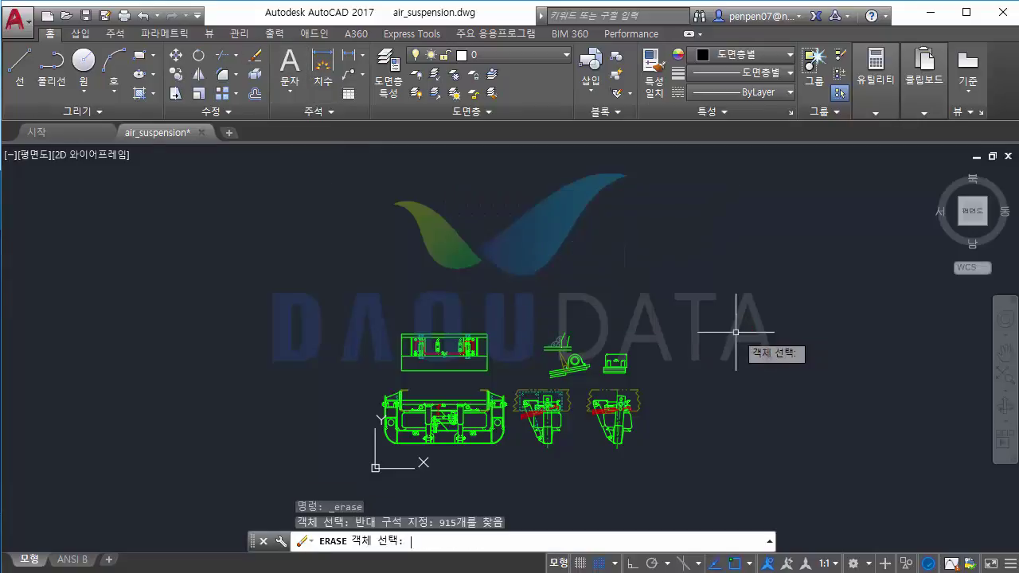
key("Return")
key("ctrl+z")
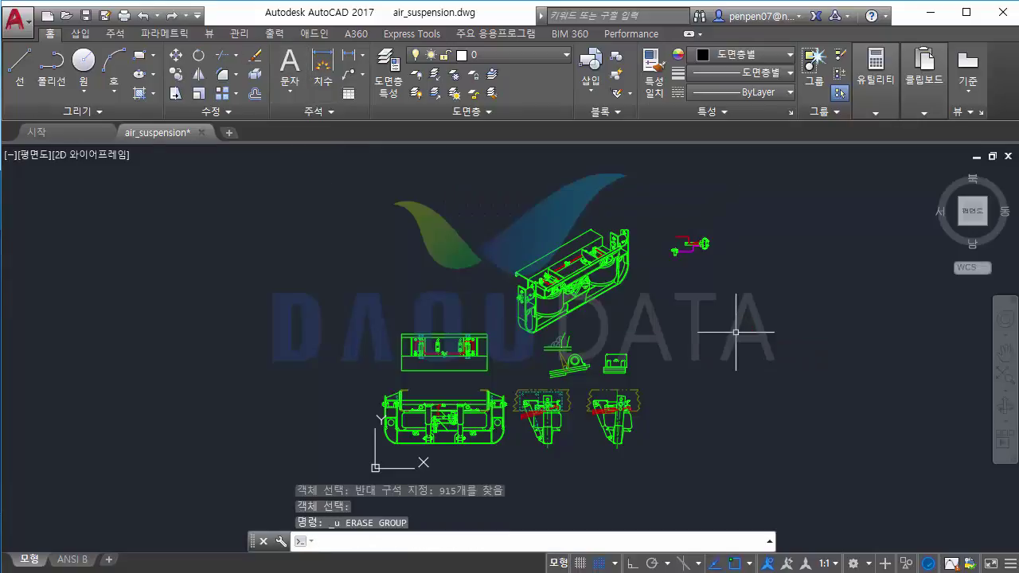
key("Escape")
key("Escape")
key("Escape")
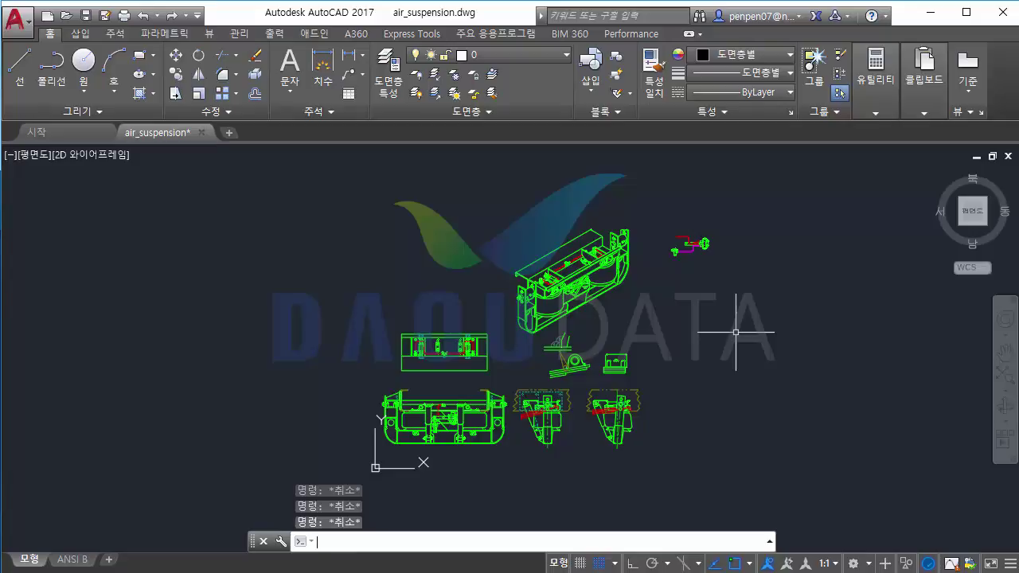
Set PICKFIRST to 1 from the command line
type("pickfirst")
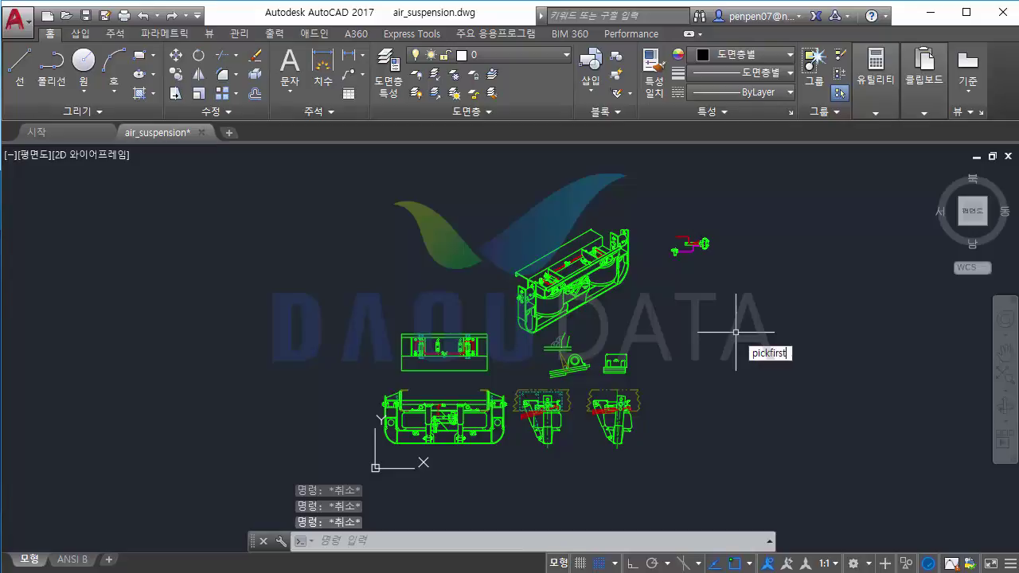
key("Return")
type("1")
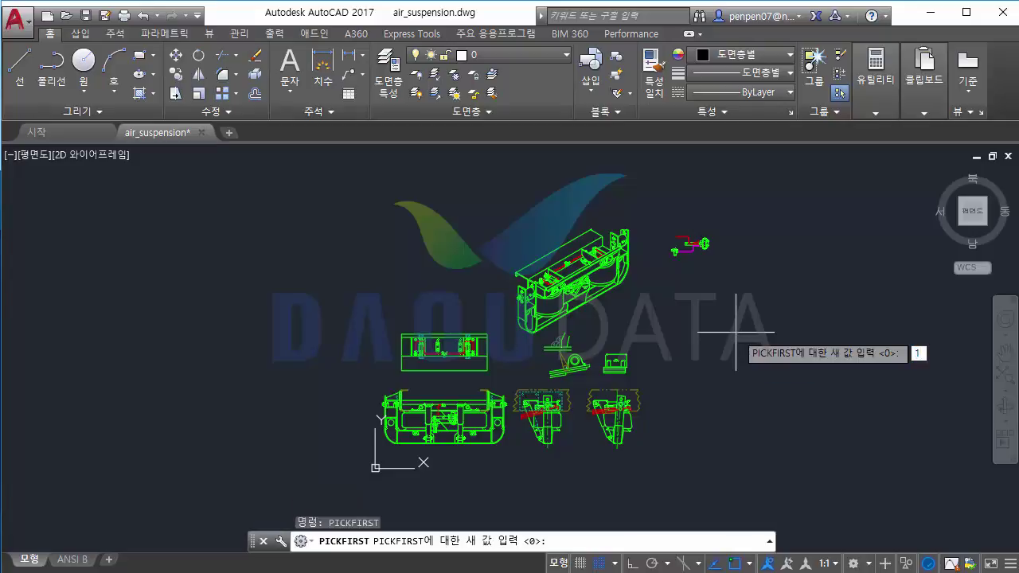
key("Return")
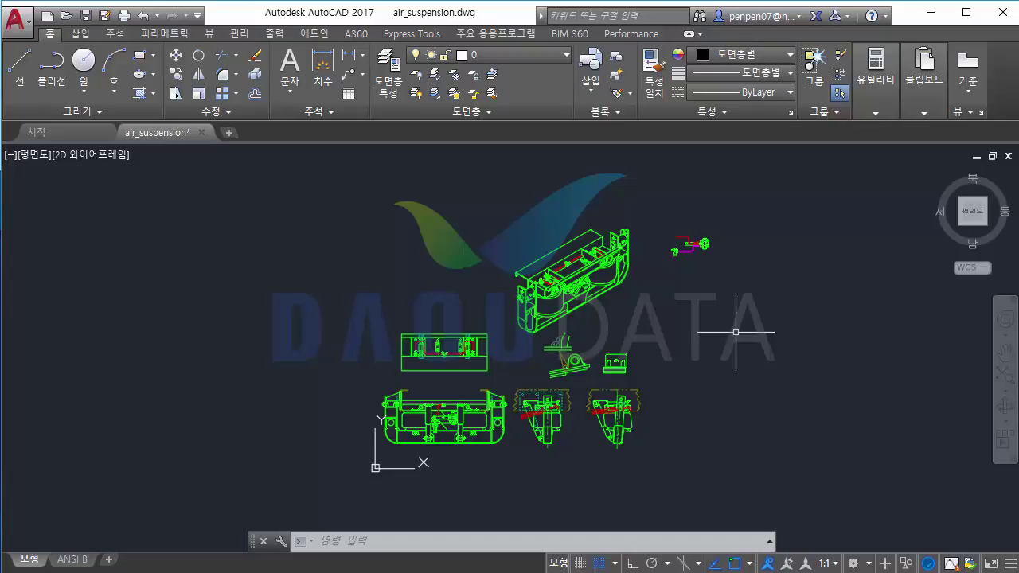
Cancel the half-typed PICKFIRST entry and open the Options dialog with OP
type("PICK")
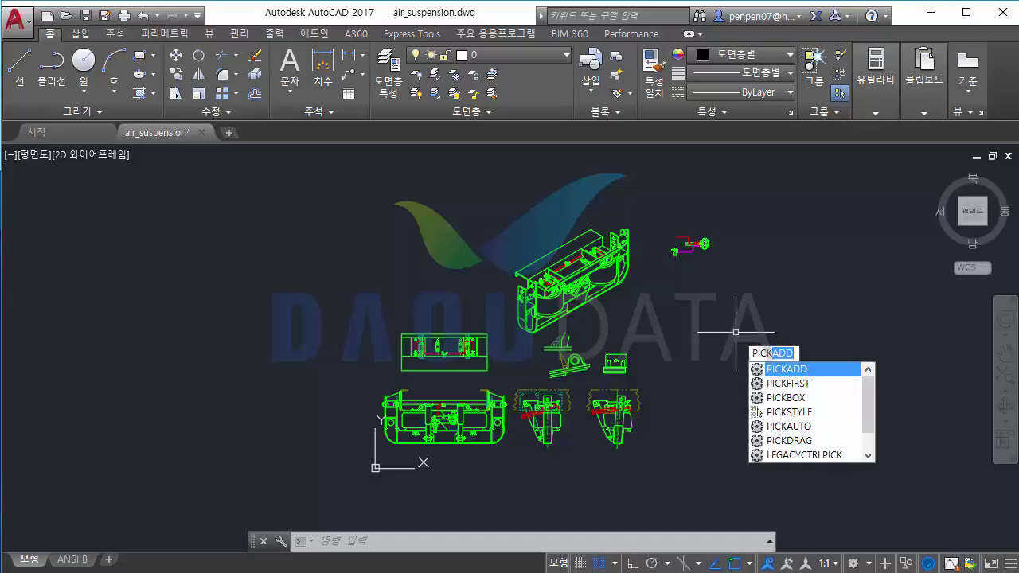
type("first")
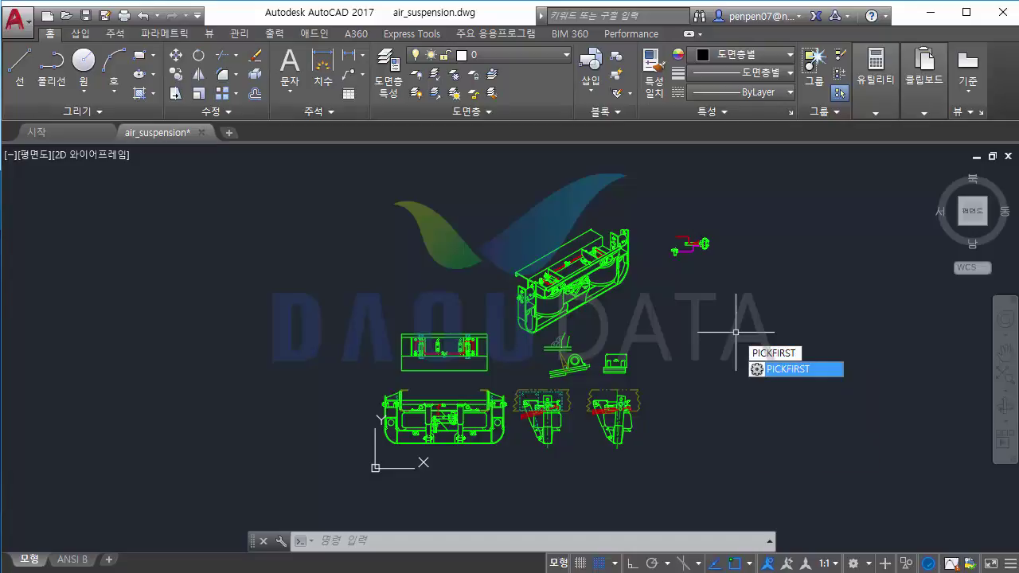
key("Escape")
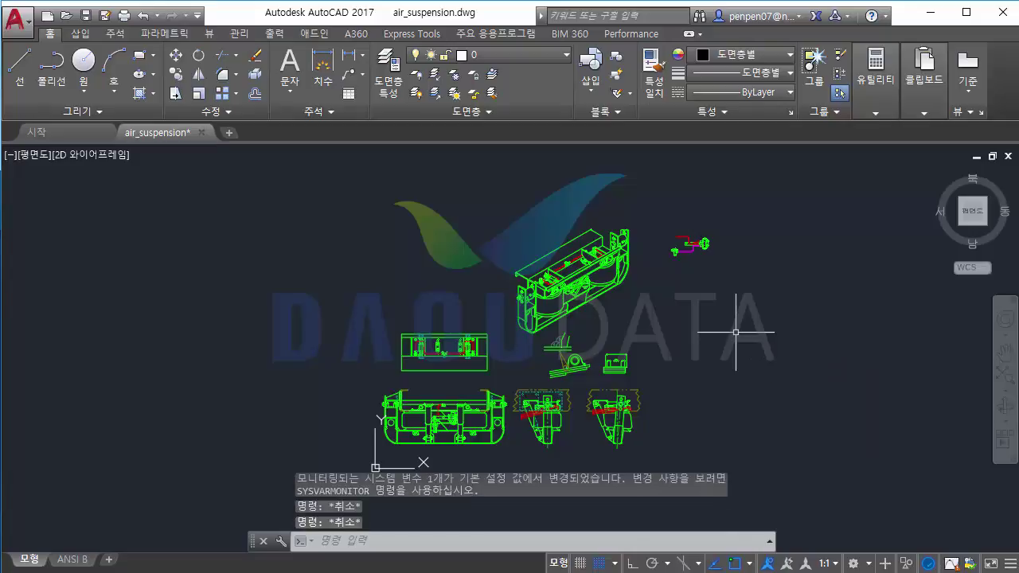
type("OP")
key("Return")
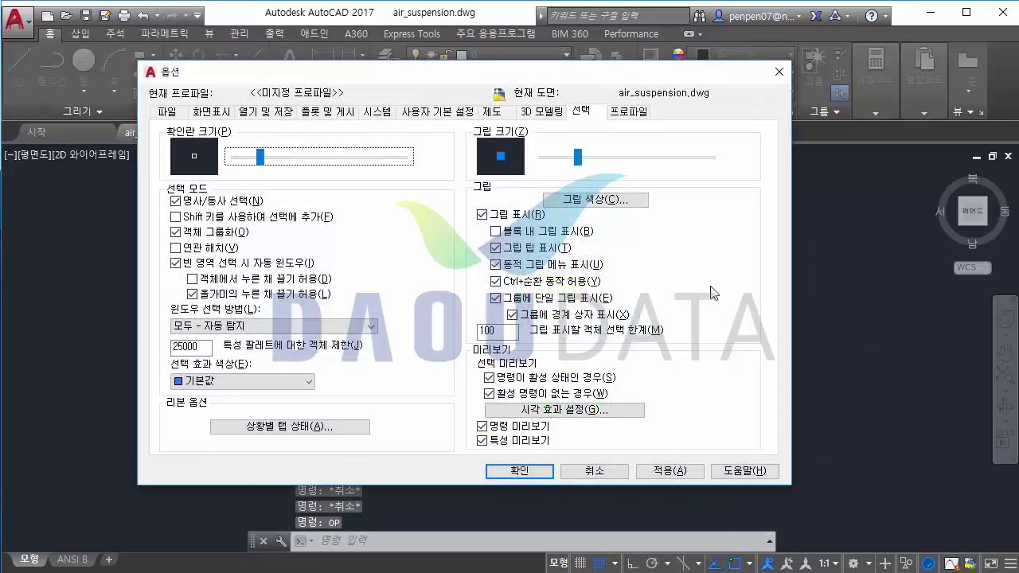
On the Selection tab, uncheck Noun/verb selection, then Apply and OK
left_click(587, 112)
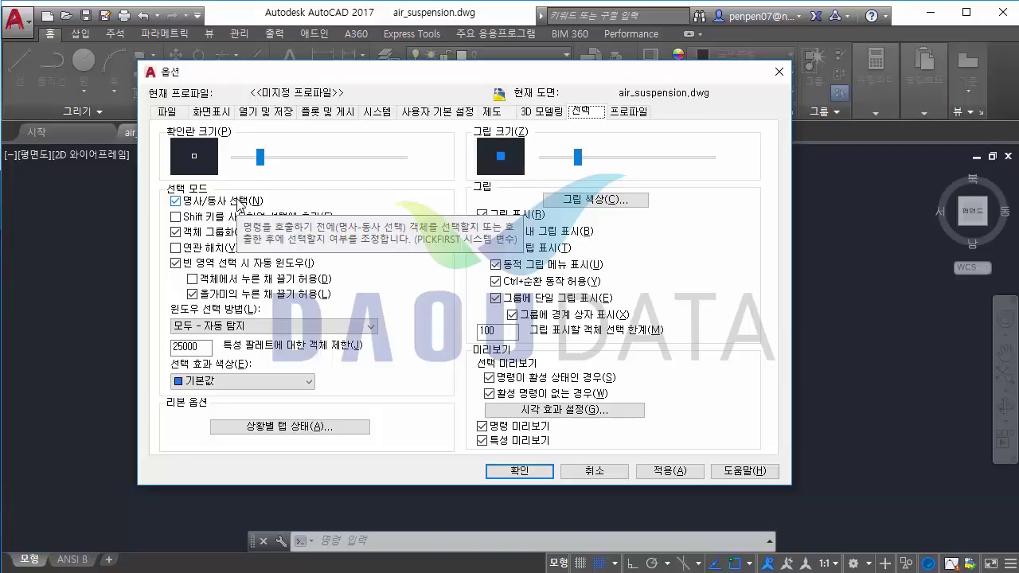
left_click(241, 205)
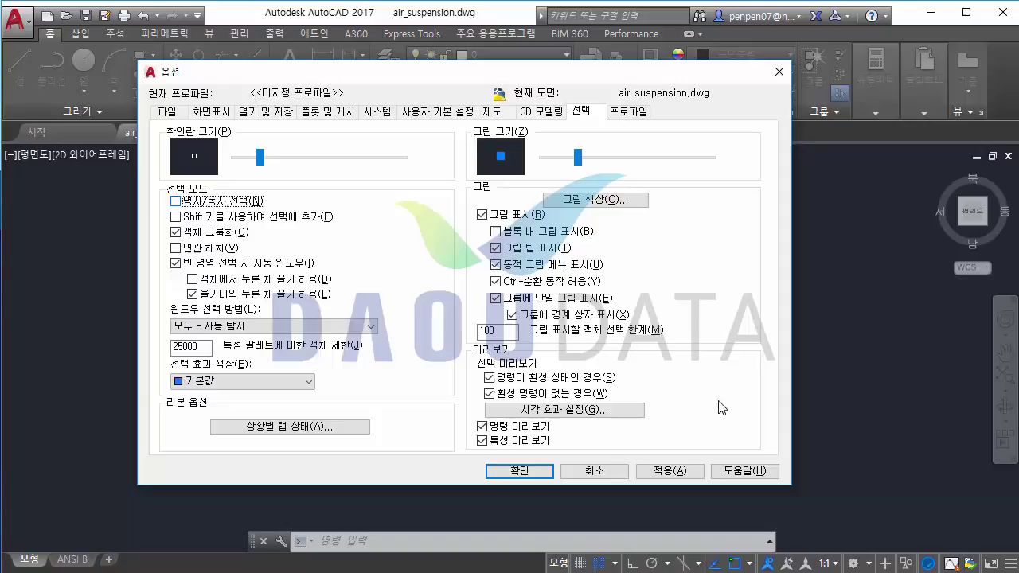
left_click(662, 473)
left_click(521, 472)
left_click(713, 338)
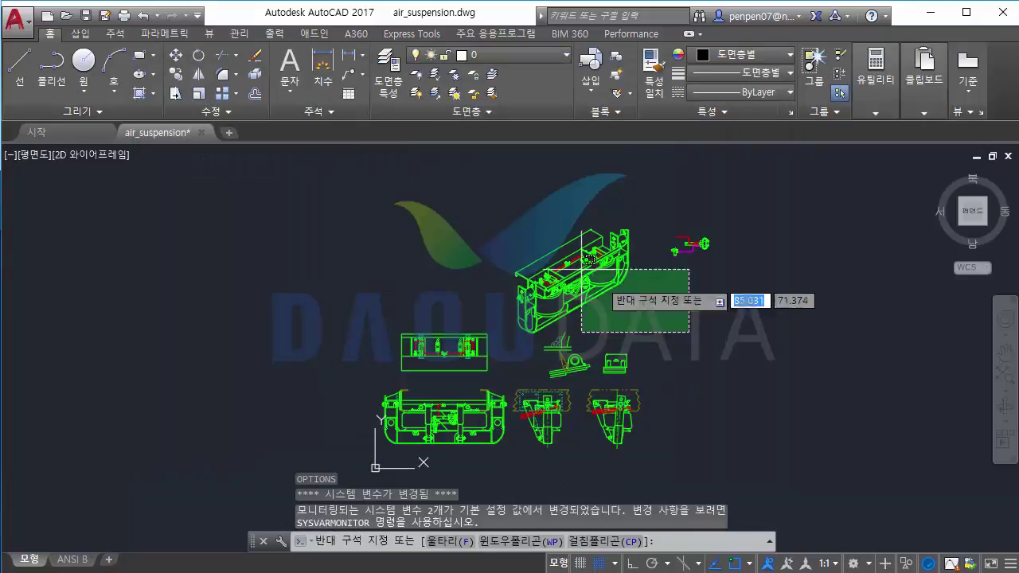
left_click(438, 218)
left_click(255, 55)
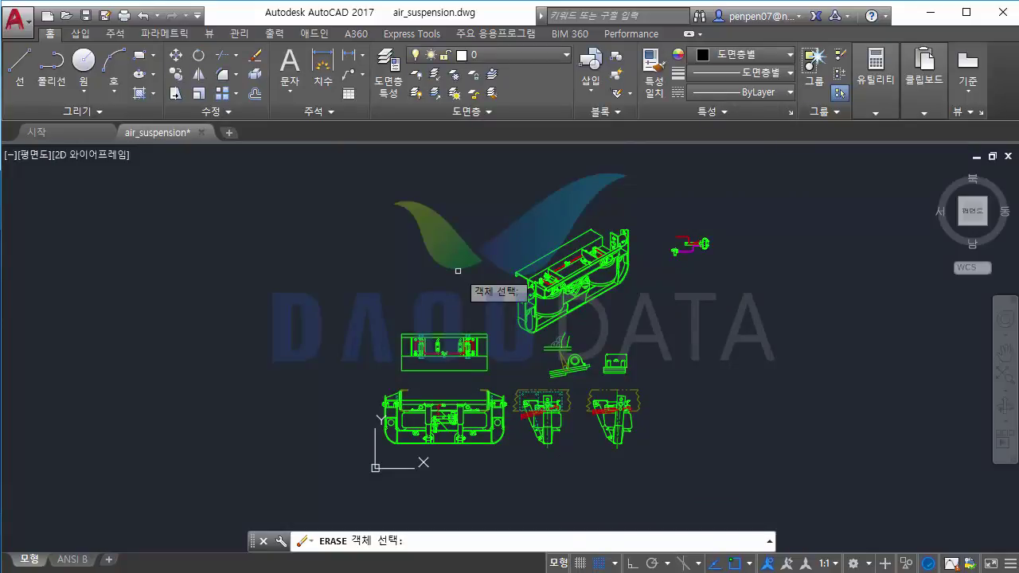
key("Escape")
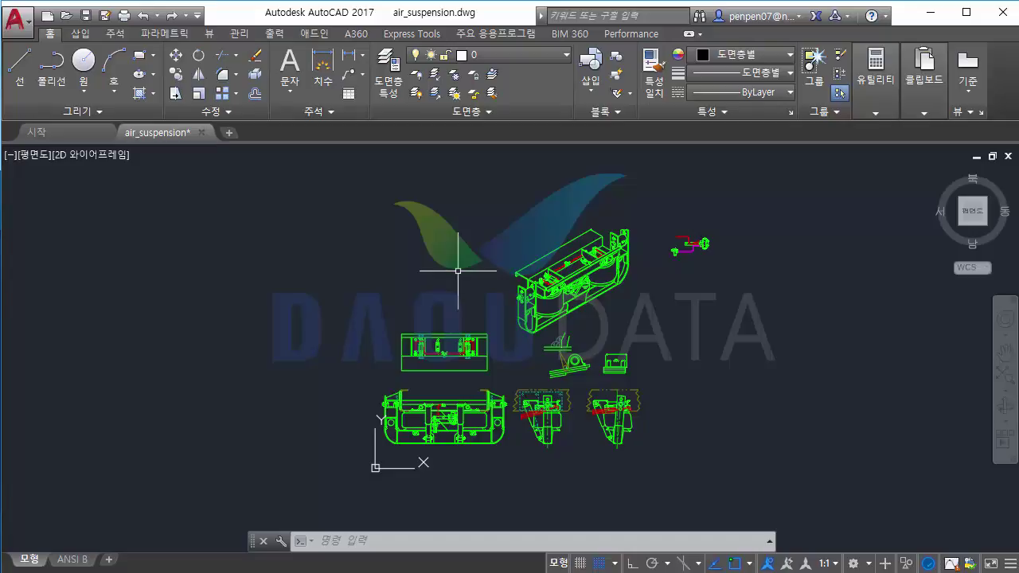
left_click(621, 302)
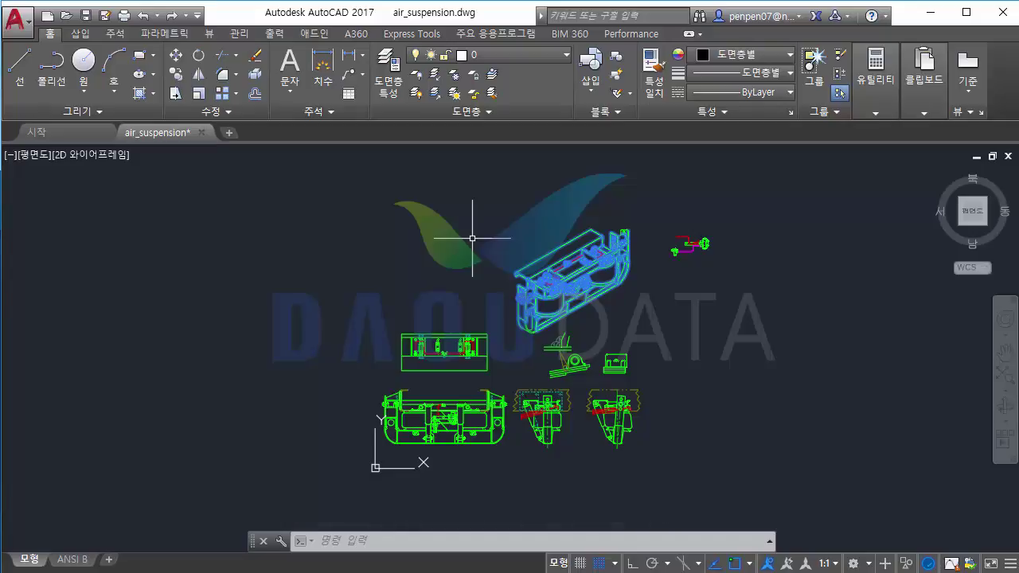
Cancel an Erase (E), then window-select the isometric assembly and press Delete
type("e")
key("Return")
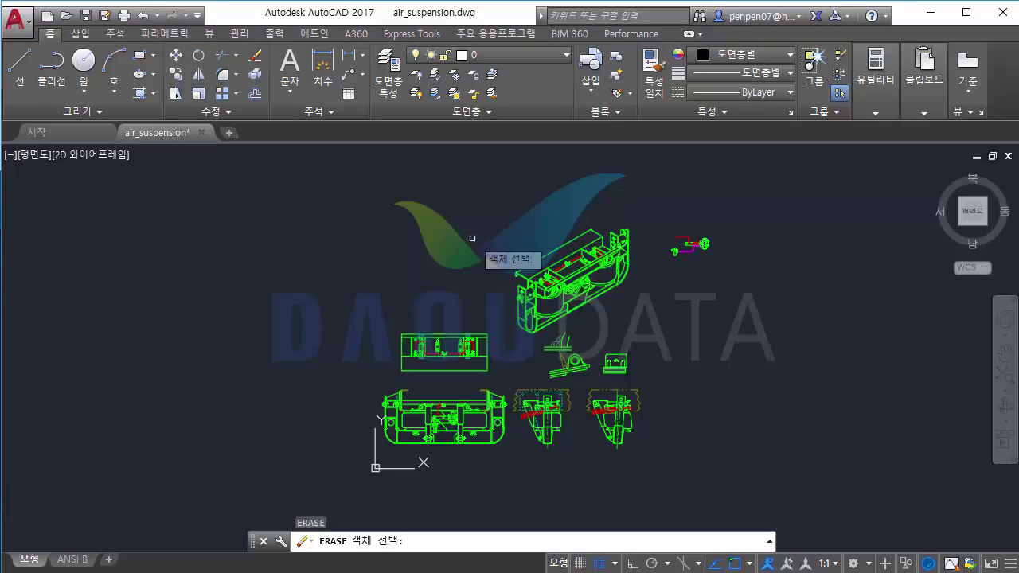
key("Escape")
left_click(637, 282)
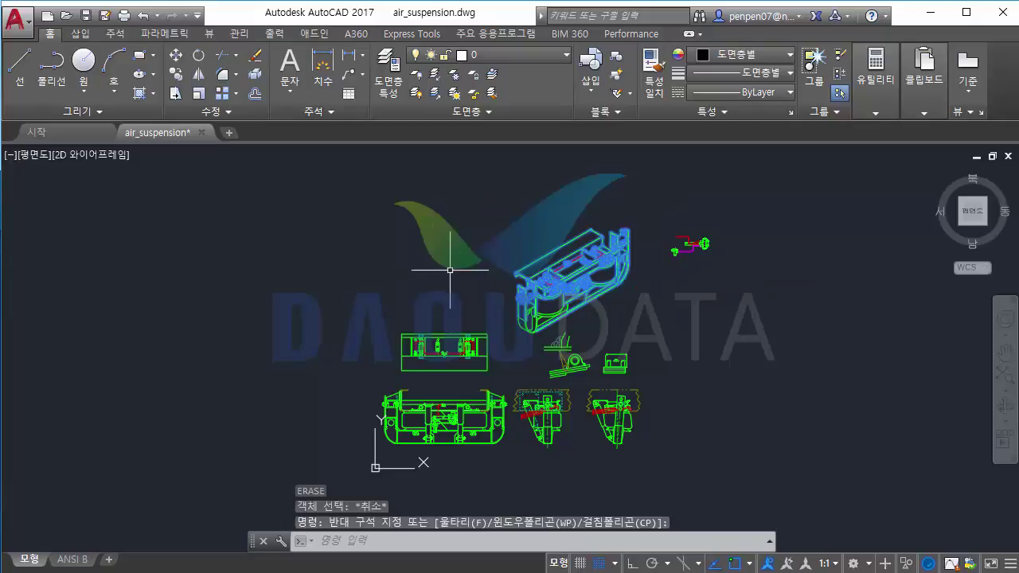
key("Delete")
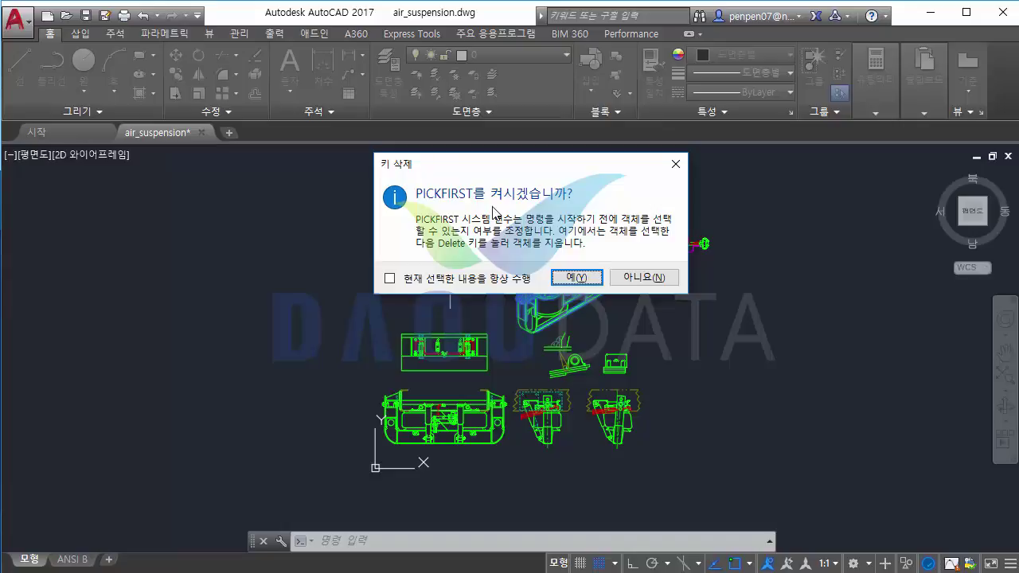
Accept turning PICKFIRST on to erase the assembly, then test and cancel moving the bracket
left_click(568, 278)
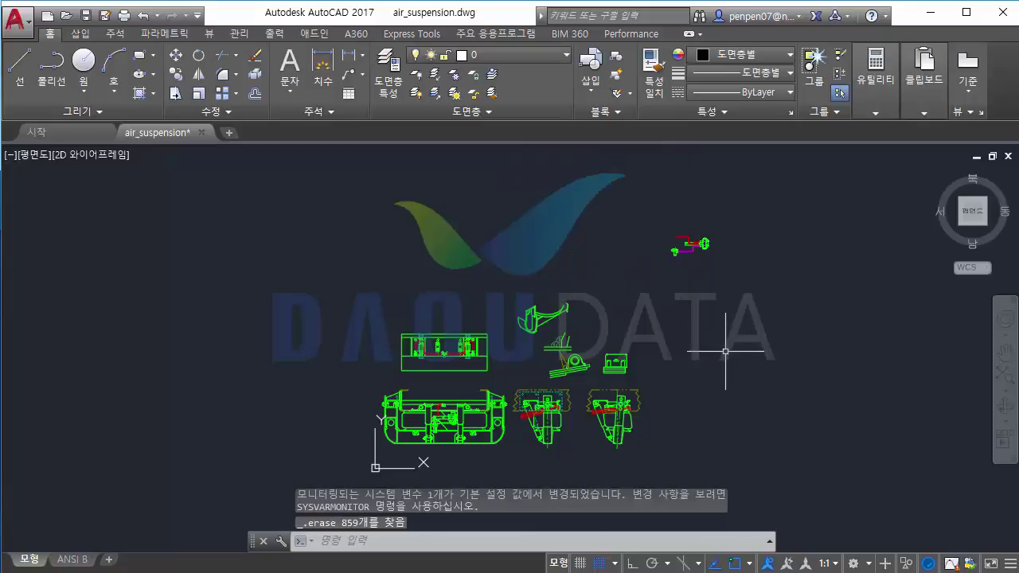
left_click(543, 315)
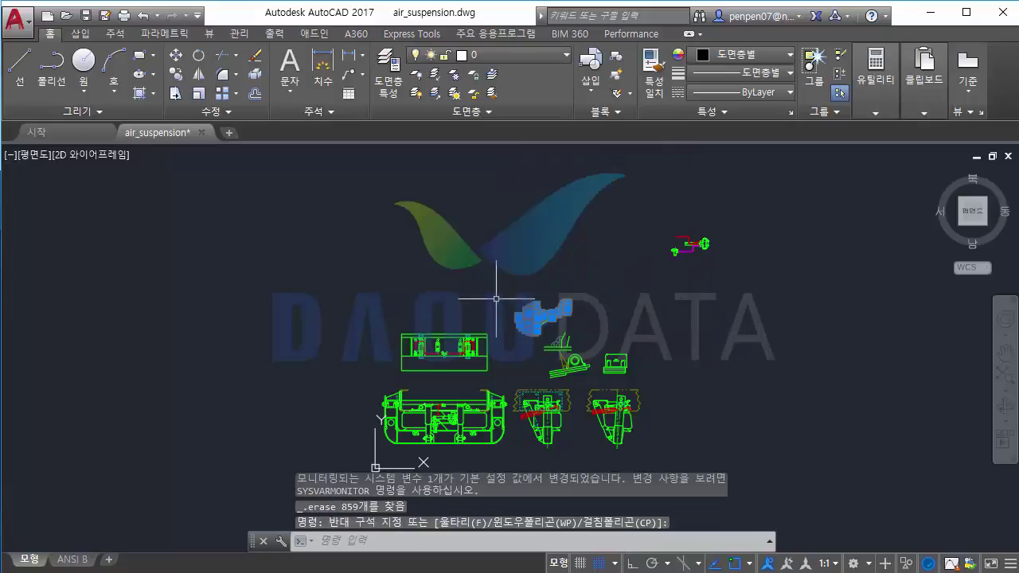
left_click(176, 54)
key("Escape")
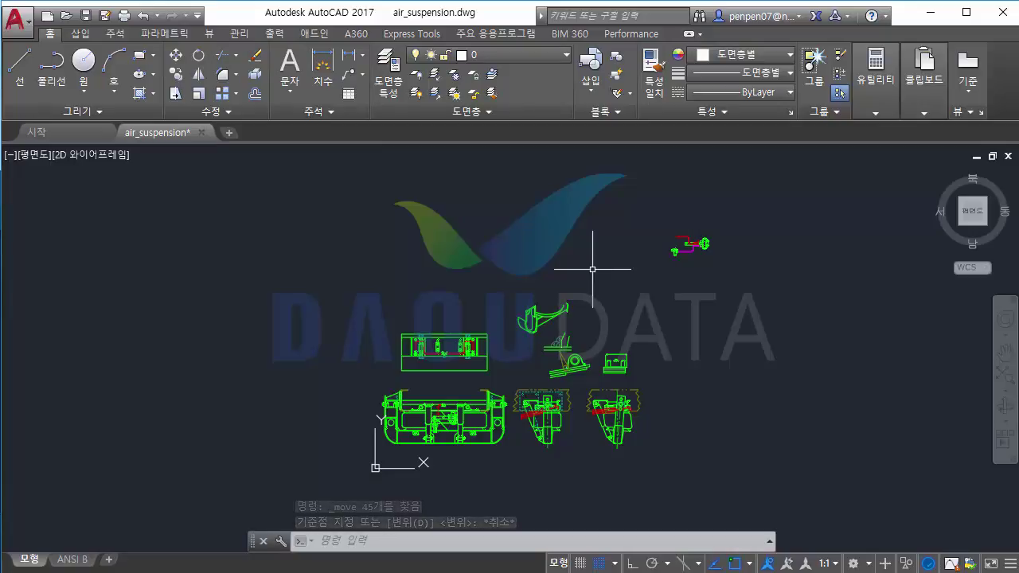
key("Escape")
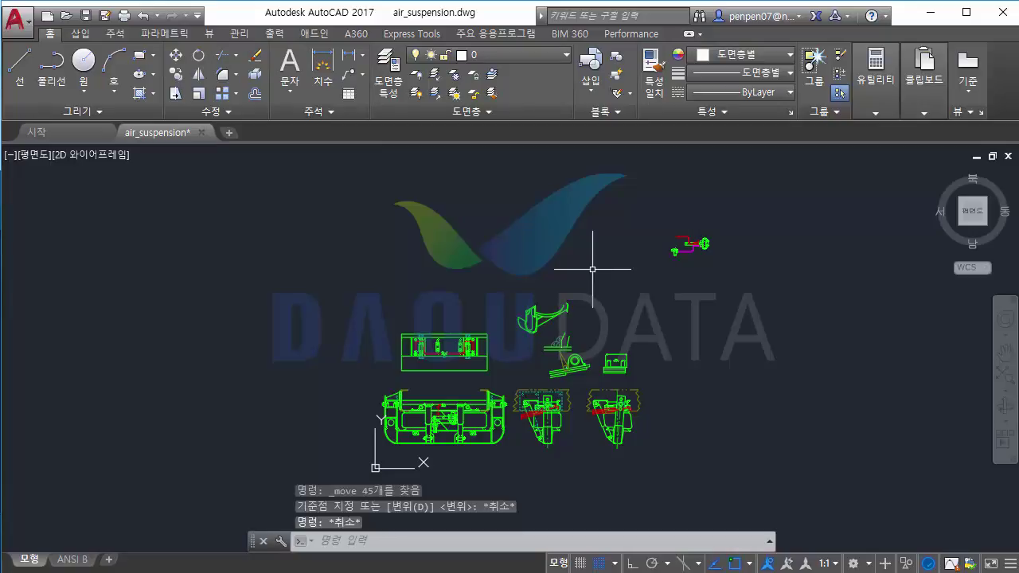
Set PICKFIRST to 0 from the command line
type("pi")
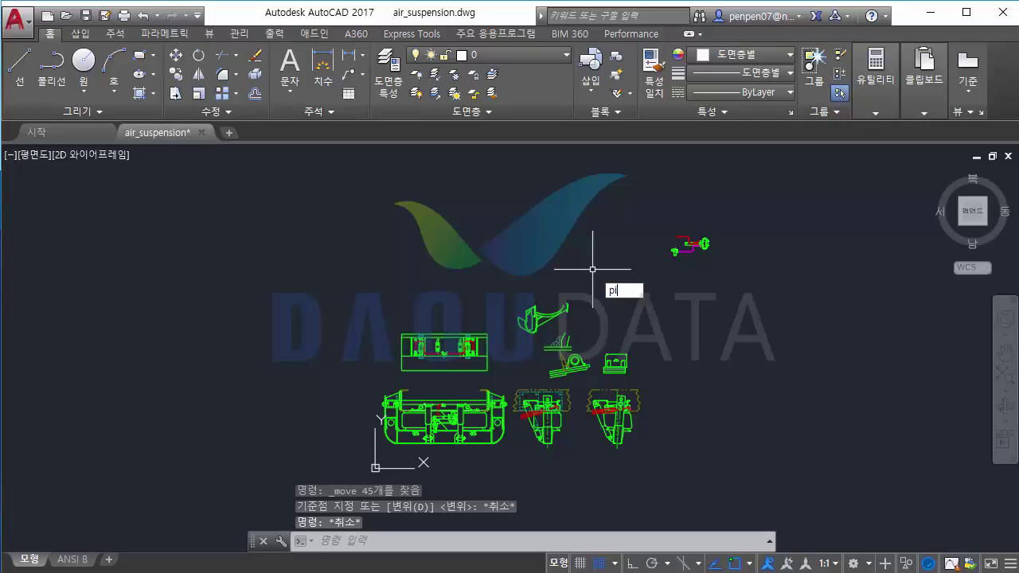
type("ckfirst")
key("Return")
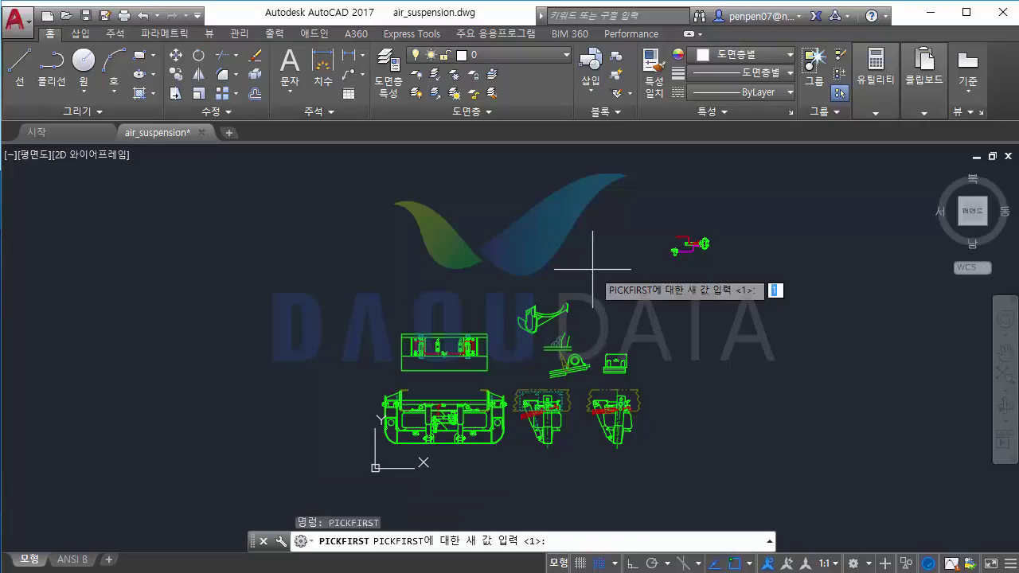
type("0")
key("Return")
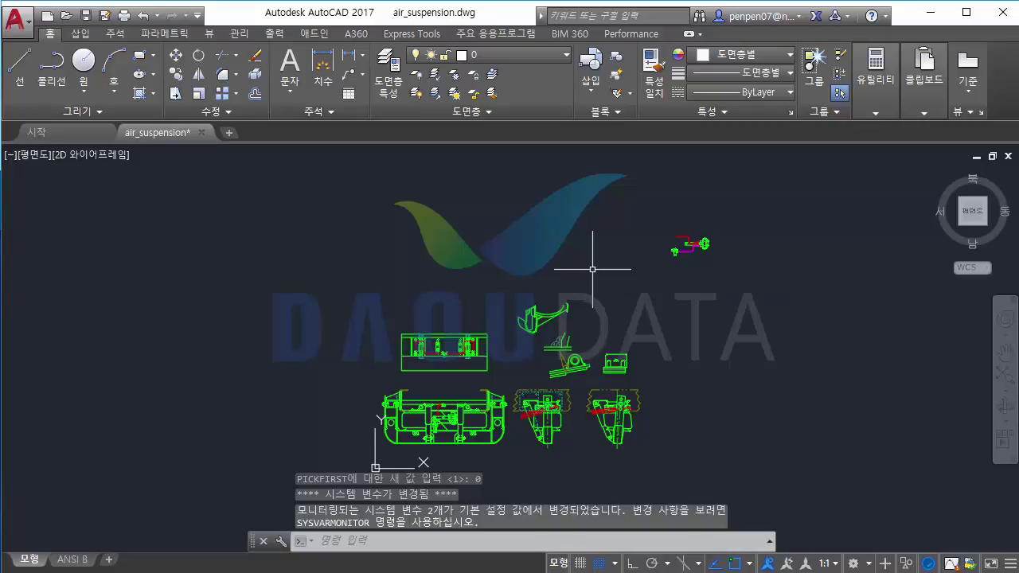
Test Move, Rotate and Trim after a crossing selection, cancelling each
left_click_drag(531, 259, 404, 374)
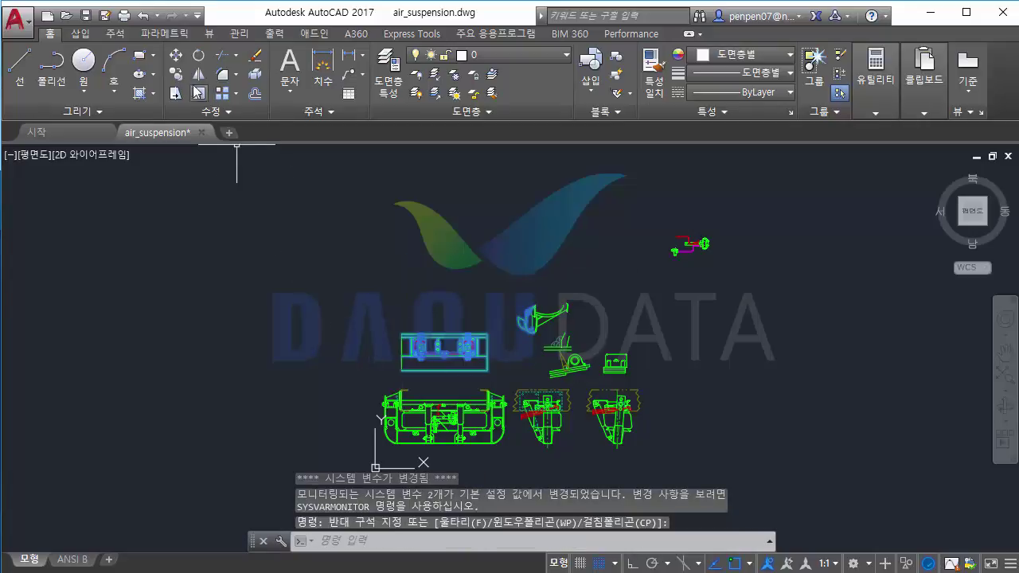
left_click(173, 60)
left_click(584, 288)
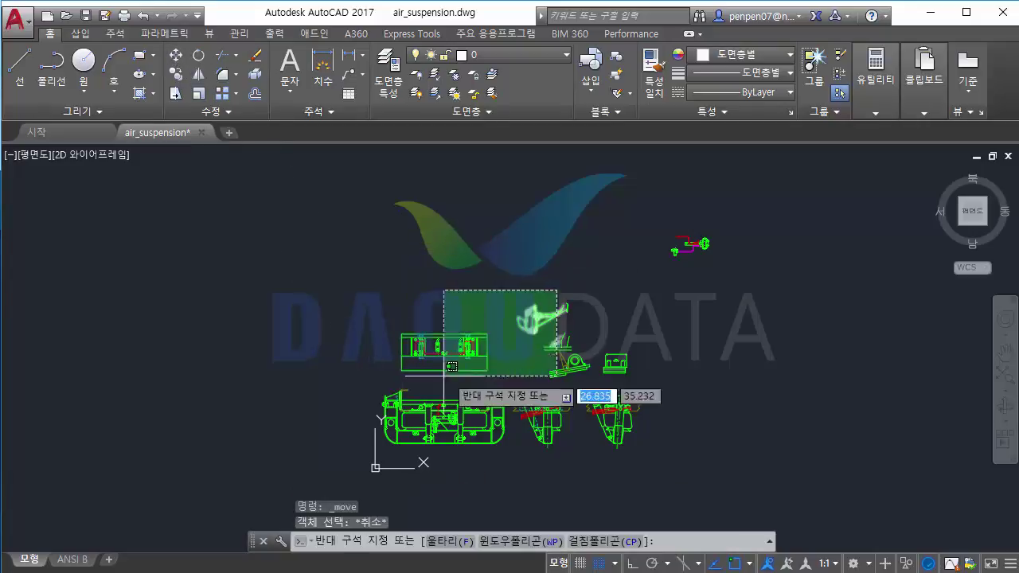
key("Escape")
left_click(199, 54)
left_click(593, 272)
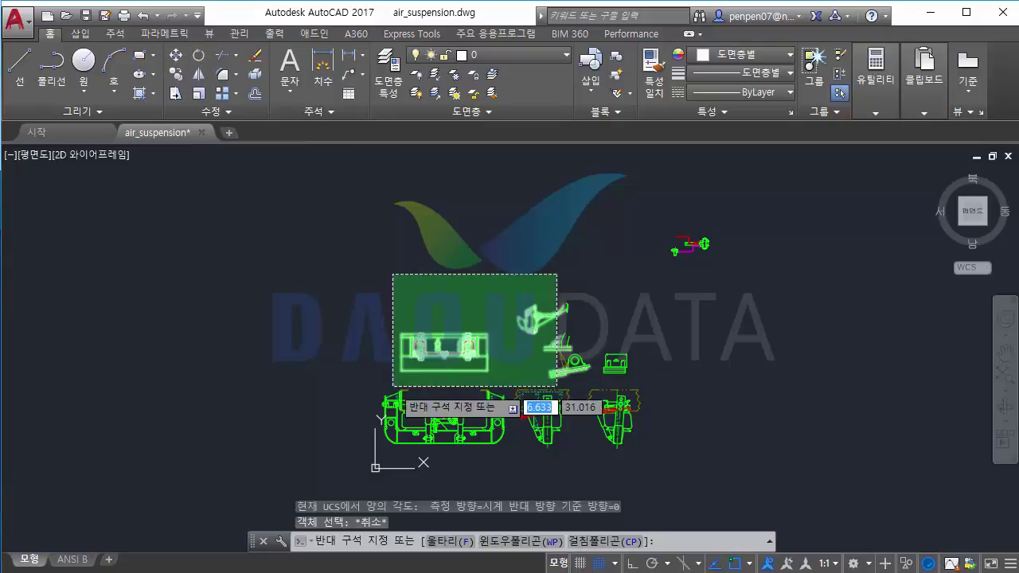
key("Escape")
left_click(222, 54)
left_click(632, 246)
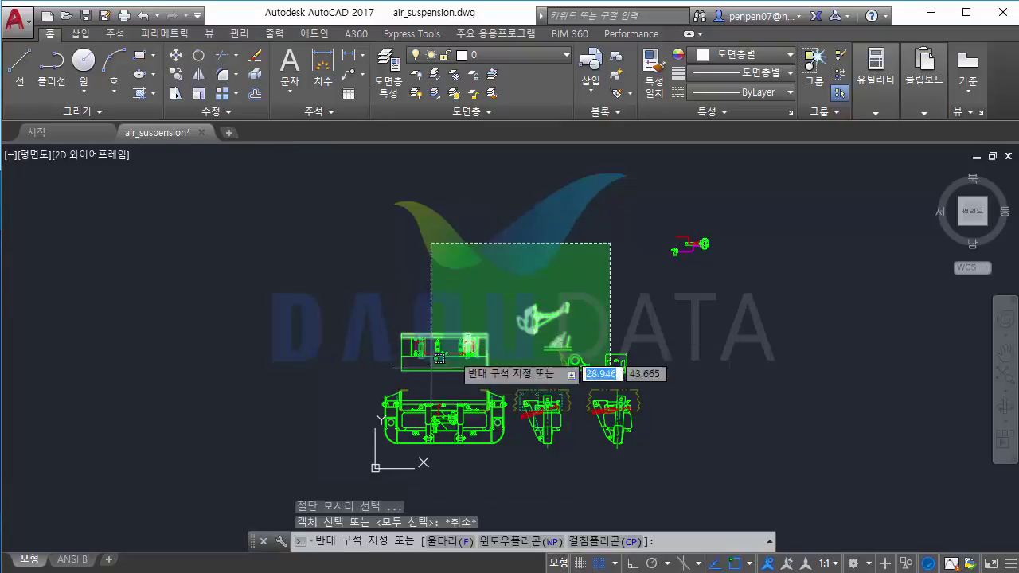
key("Escape")
key("Escape")
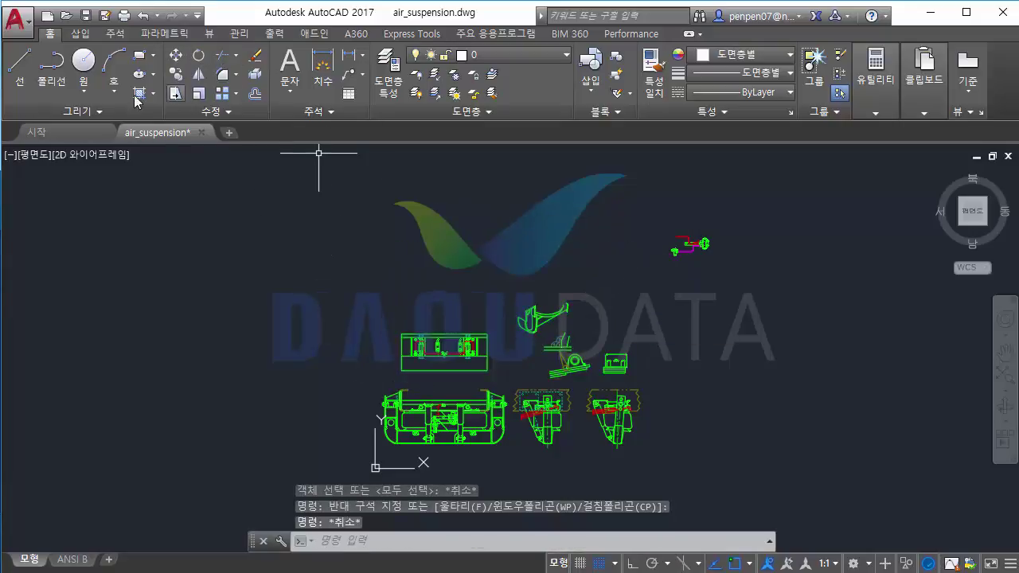
Window-select the small top-right part and press Delete
left_click(726, 216)
left_click(664, 285)
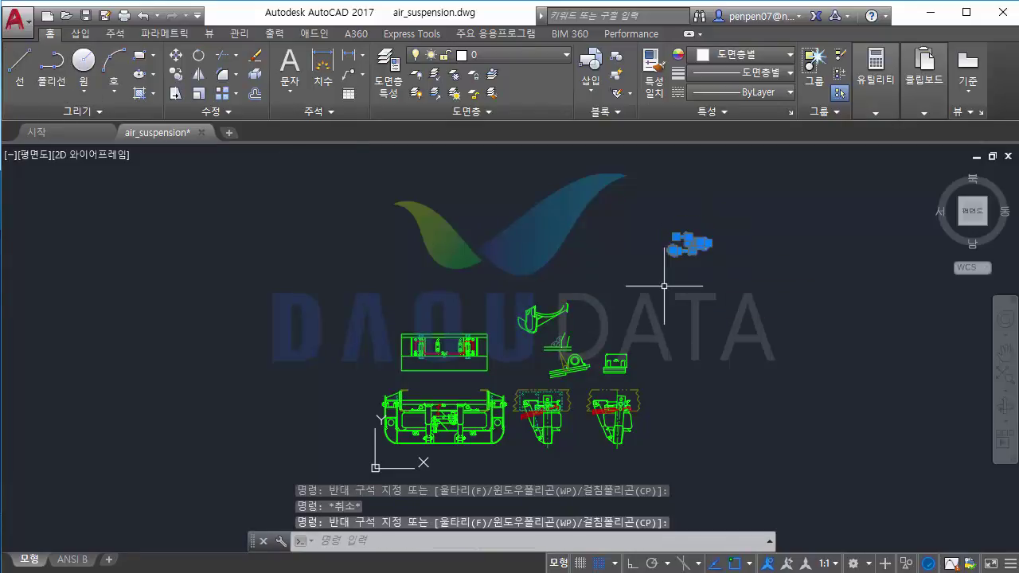
key("Delete")
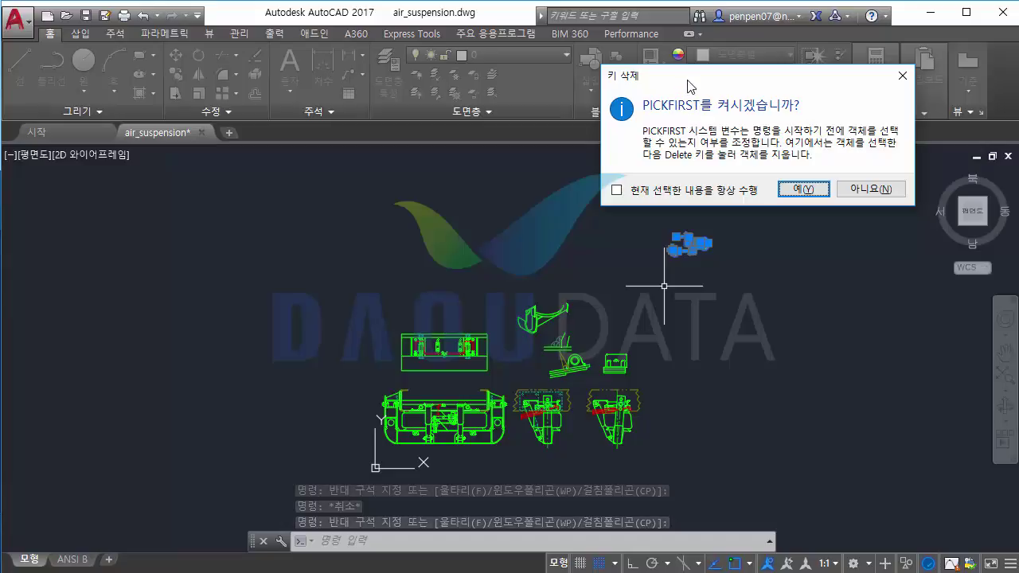
Move the Delete Key prompt to the middle of the screen
left_click_drag(687, 80, 470, 211)
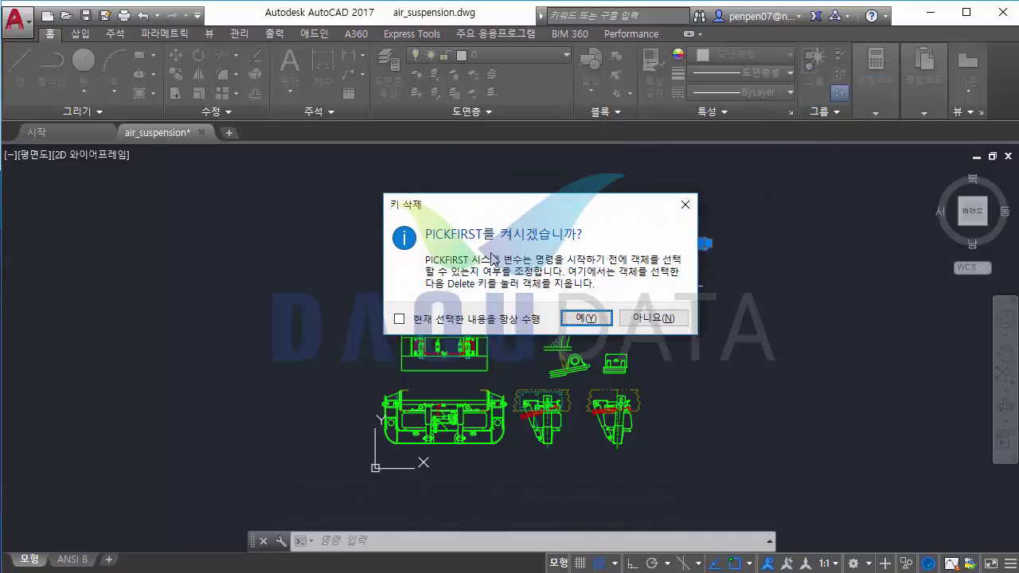